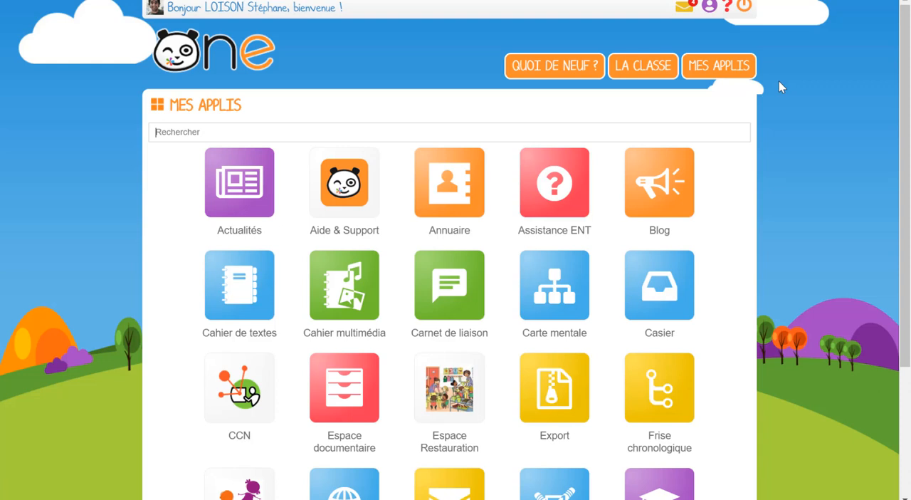
- Open the "Paramétrage de la classe" application from the list of apps
scroll(779, 81, "down", 2)
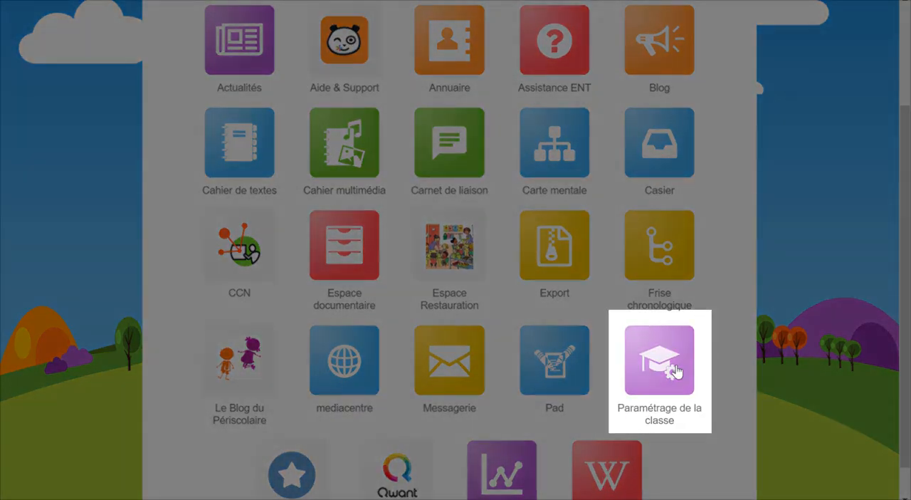
left_click(656, 364)
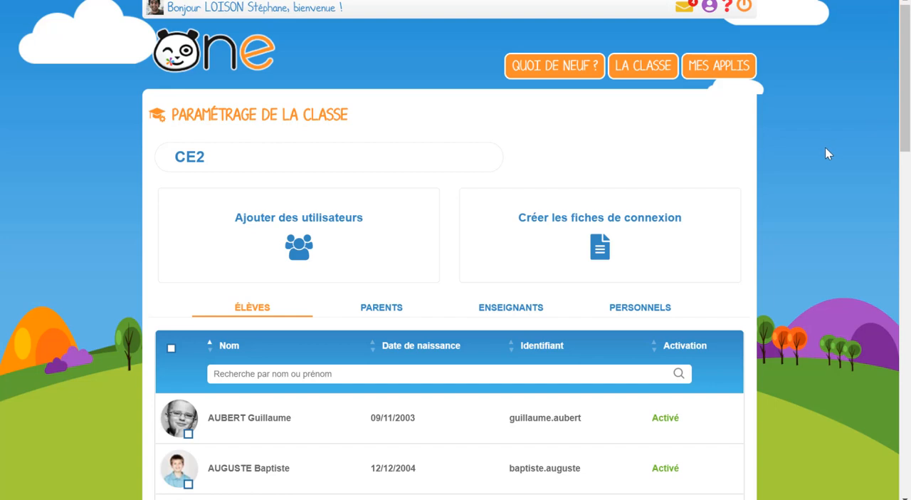
- Remove all students except the first two in the list from the CE2 class
scroll(825, 146, "down", 5)
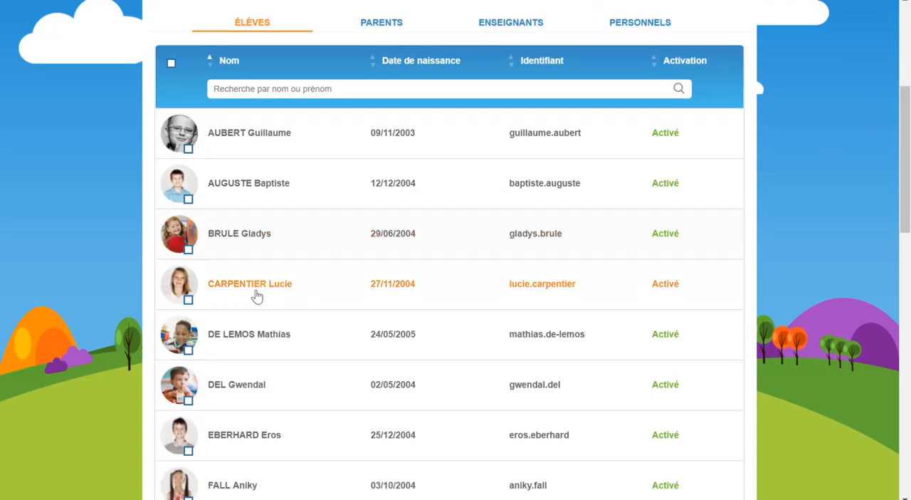
left_click(187, 246)
left_click(186, 295)
left_click(186, 348)
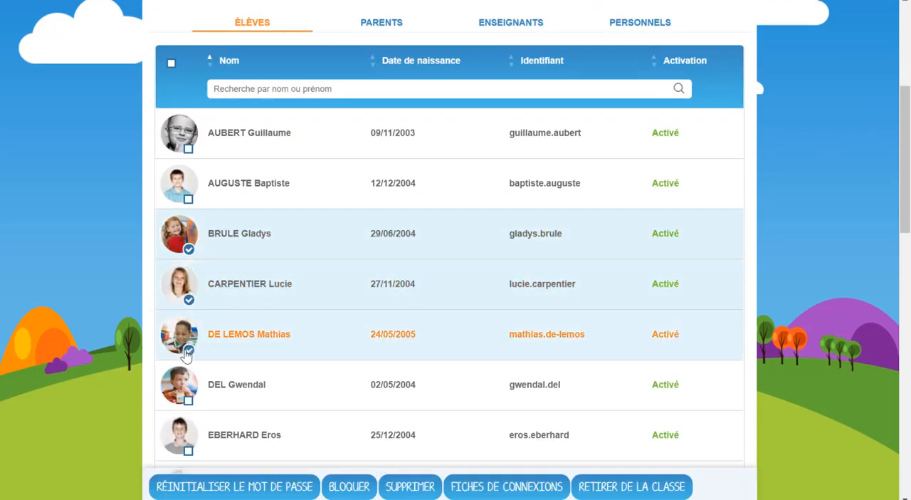
left_click(171, 68)
left_click(188, 148)
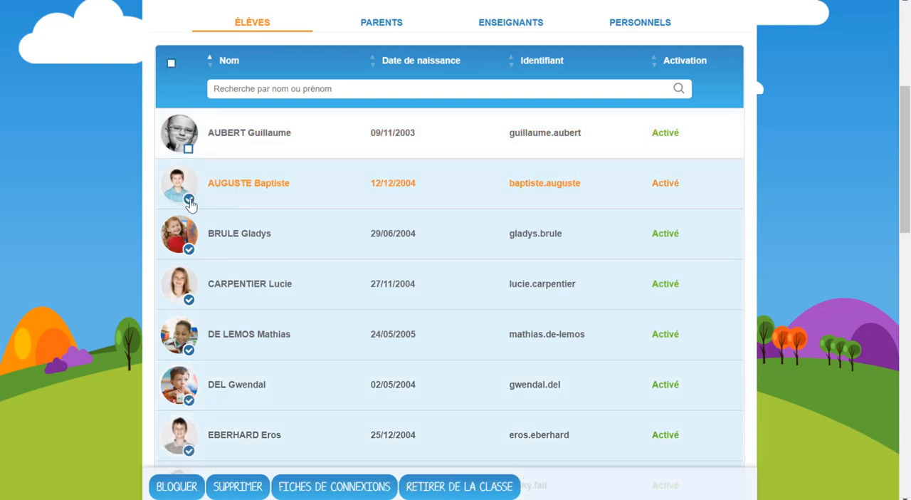
left_click(188, 200)
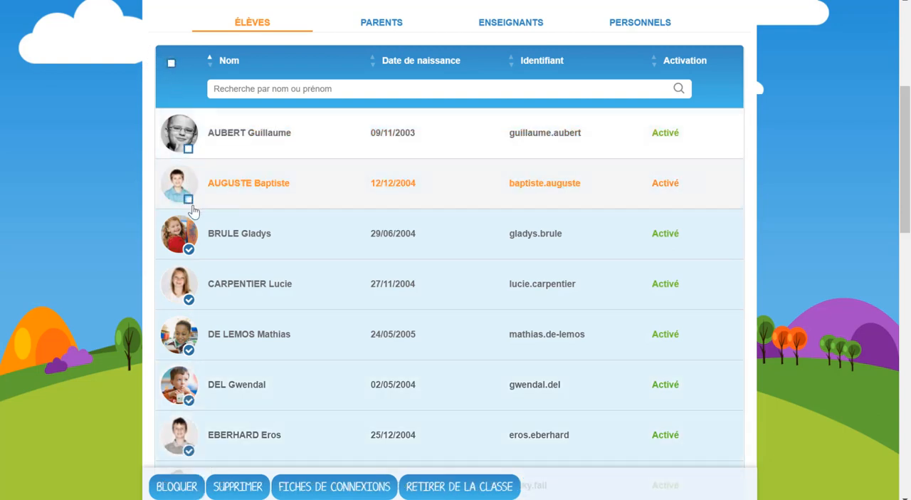
left_click(454, 488)
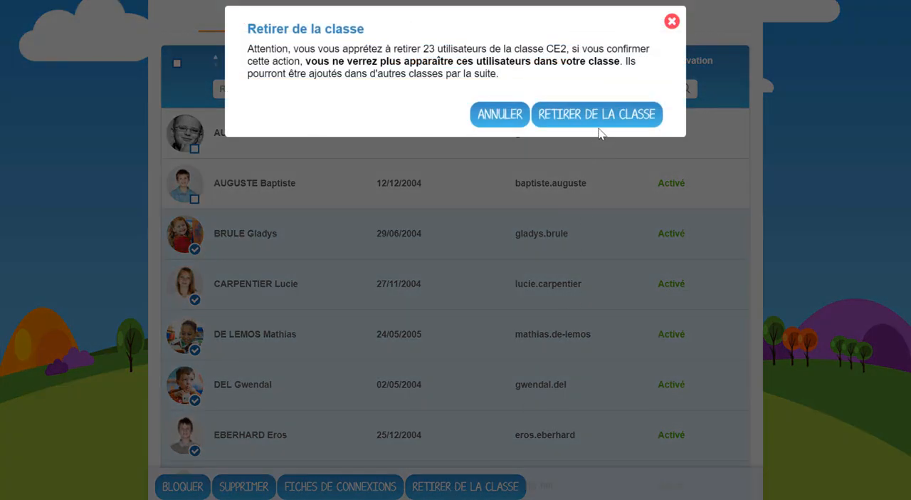
left_click(600, 122)
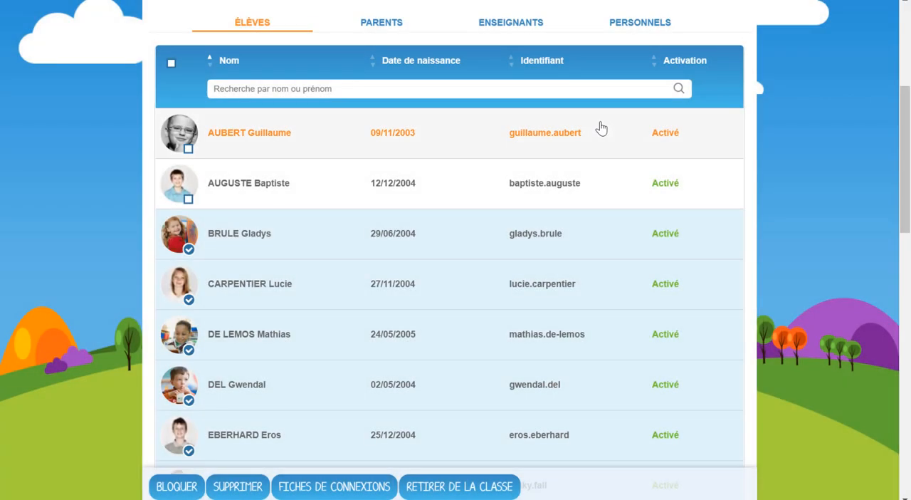
- Search for existing users to add, choosing class CE1 and restricting the profile filter to Élève
scroll(809, 142, "up", 3)
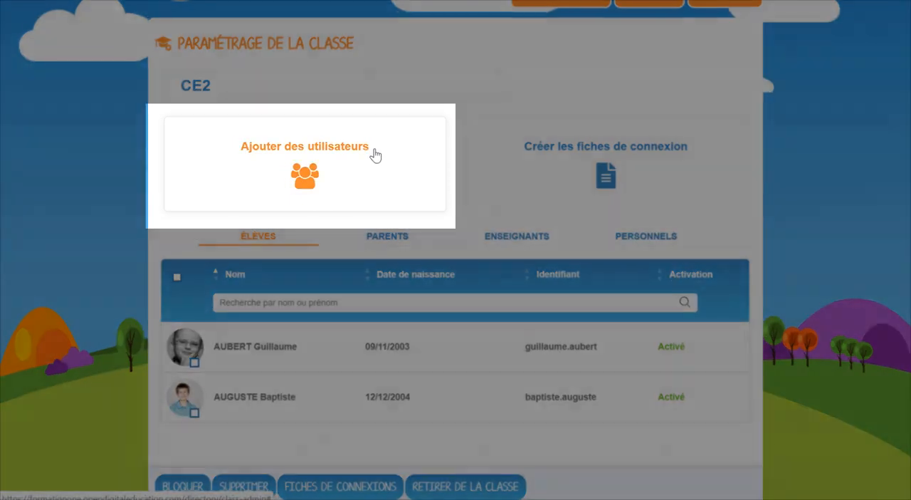
left_click(375, 155)
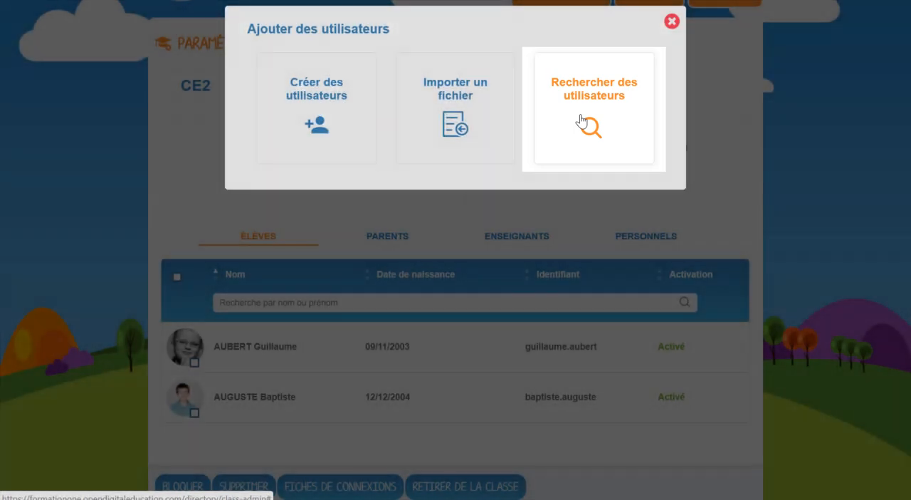
left_click(581, 122)
left_click(340, 114)
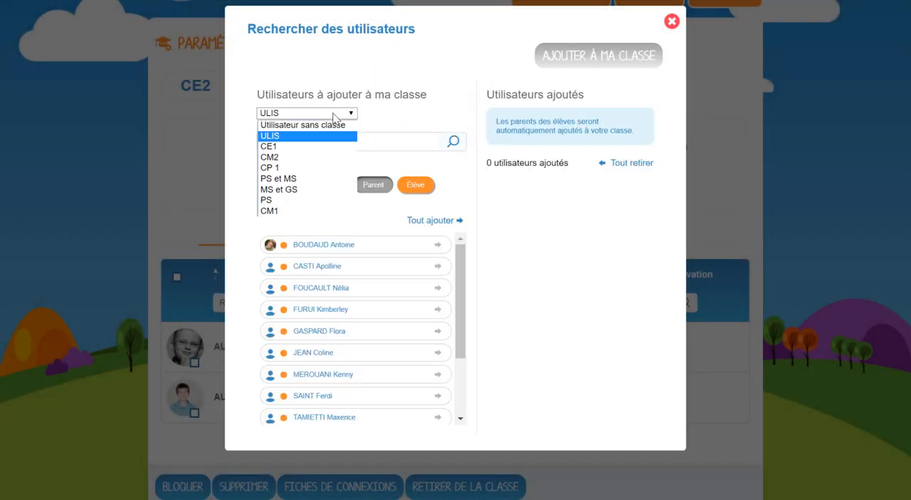
left_click(316, 146)
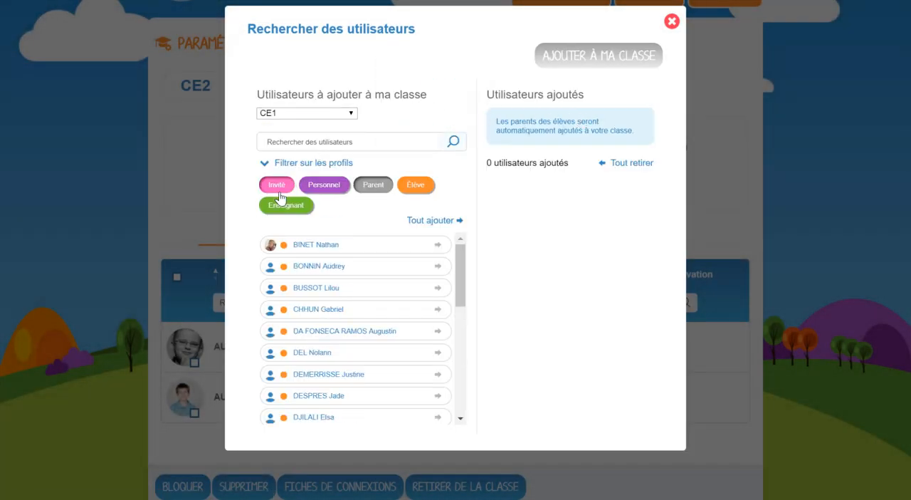
left_click(300, 205)
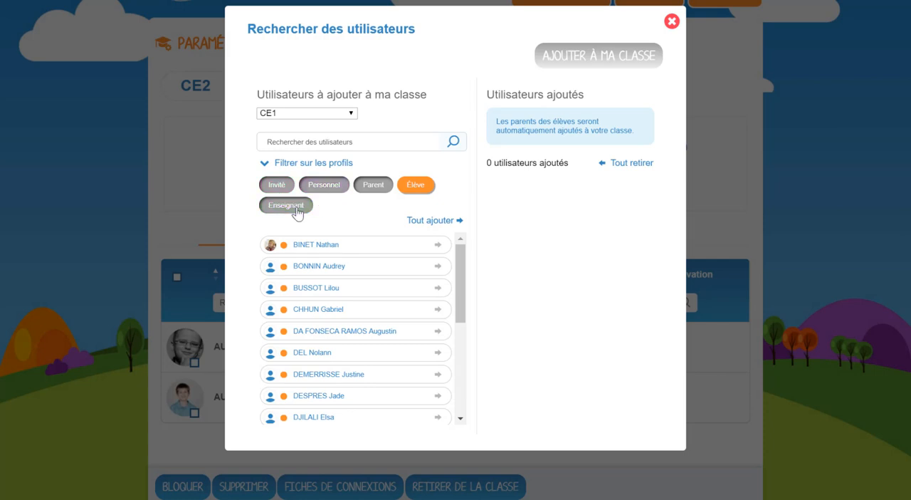
- Add three individual CE1 students to the list of users for the class
left_click(437, 267)
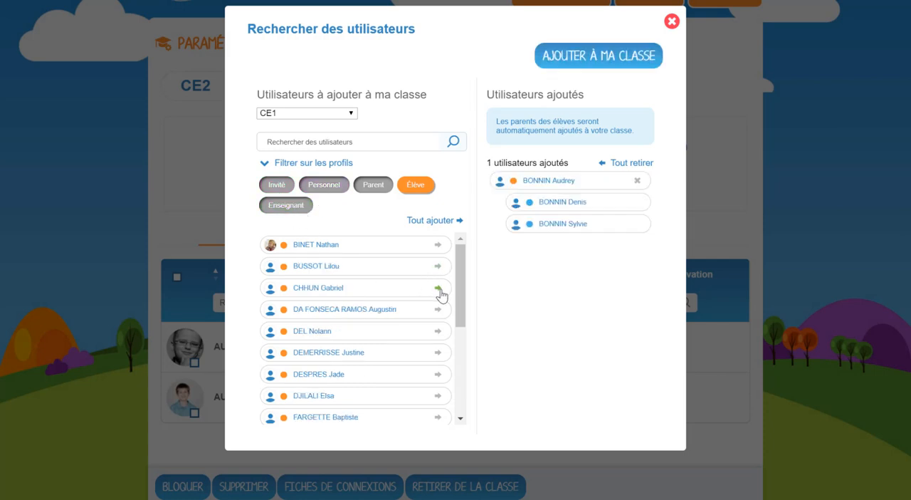
left_click(437, 289)
left_click(437, 310)
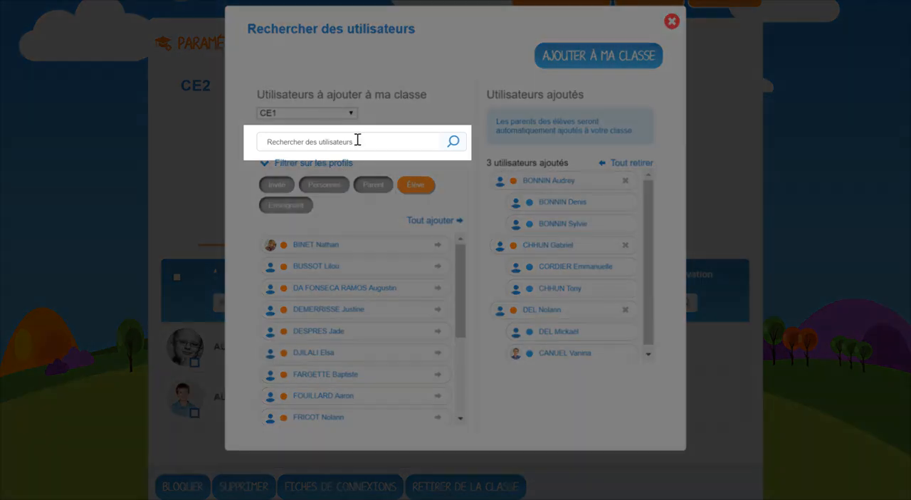
- Search for a CE1 student by the first letters of the surname and add the match to the selection
type("b")
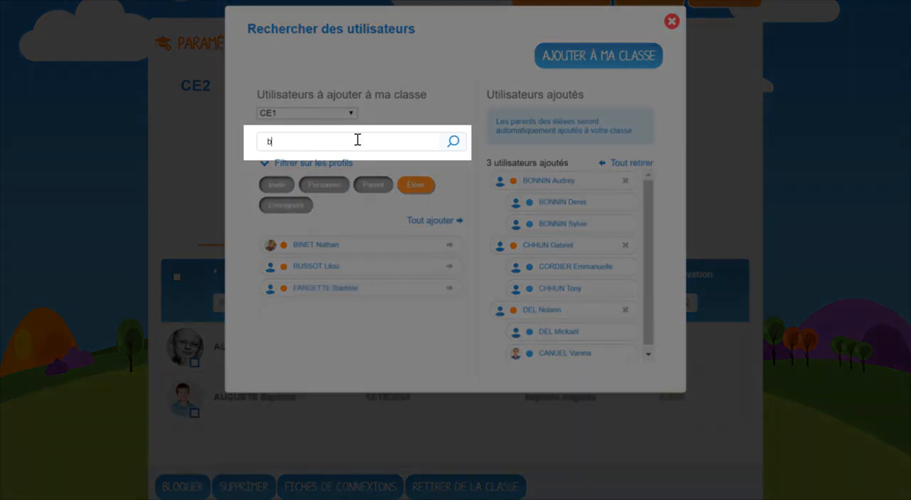
type("uss")
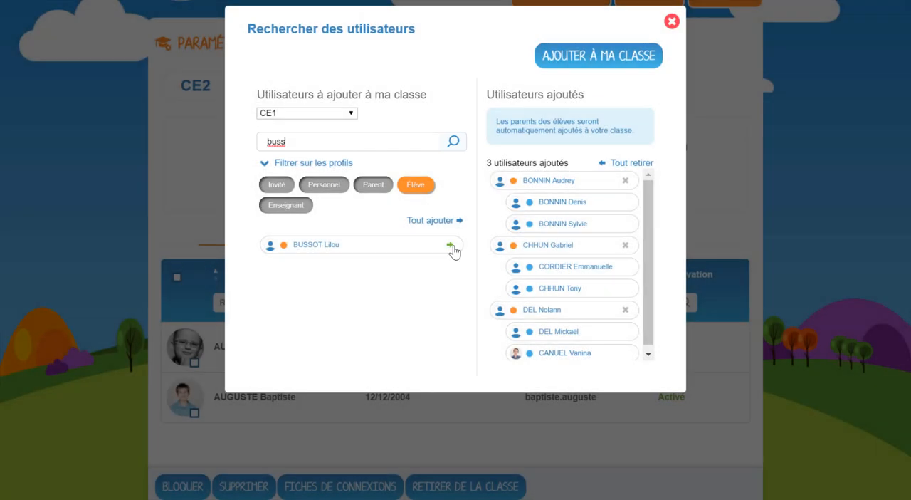
left_click(450, 246)
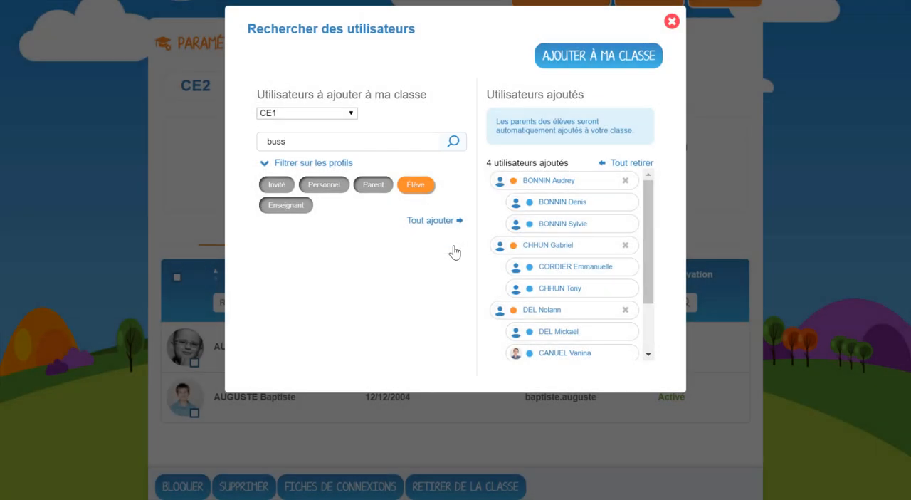
- Clear the user search and add all the remaining CE1 students to the selection
left_click(320, 145)
key("BackSpace")
key("BackSpace")
key("BackSpace")
key("BackSpace")
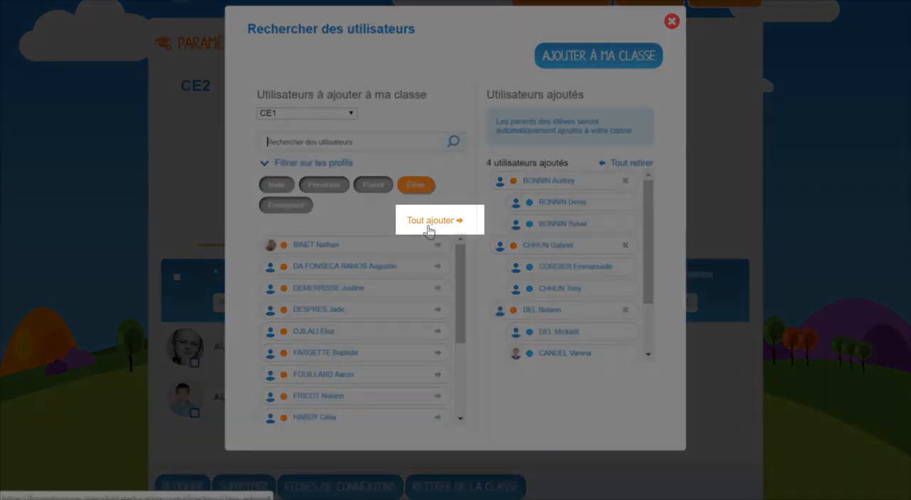
left_click(431, 221)
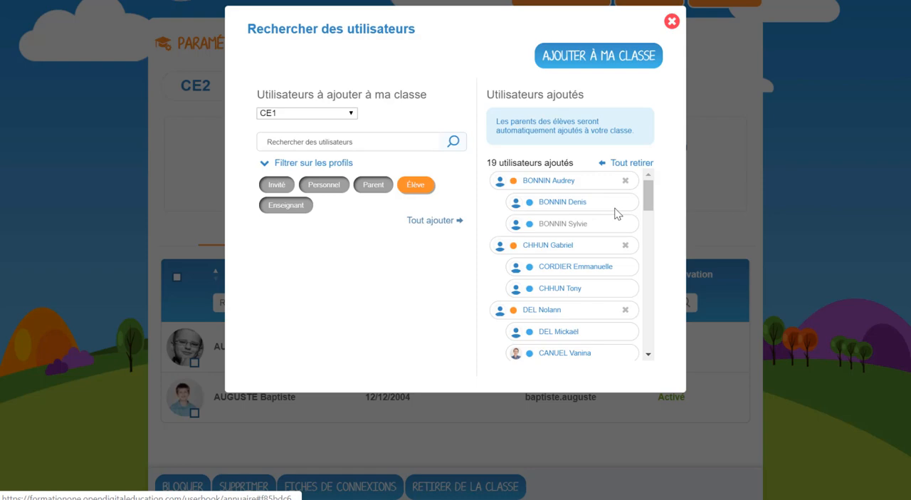
- Take the first three students out of the selection and add the rest to the class while keeping their other classes
left_click(625, 181)
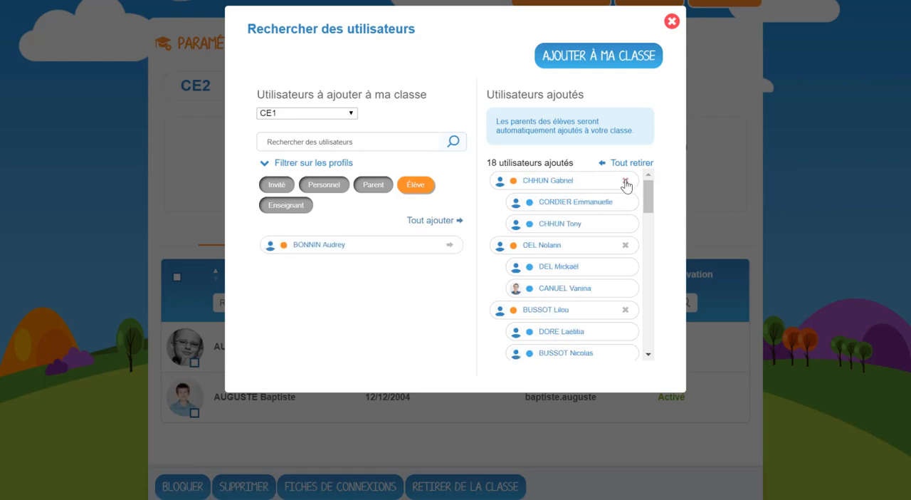
left_click(625, 181)
left_click(625, 181)
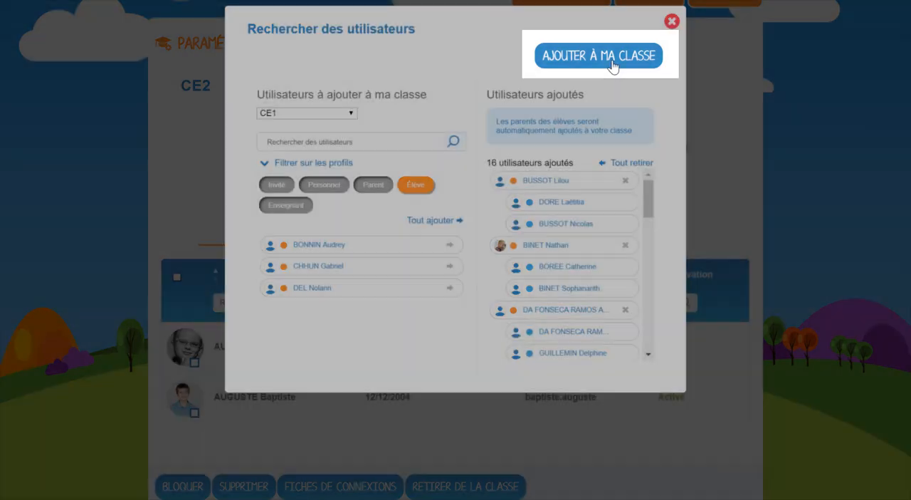
left_click(612, 65)
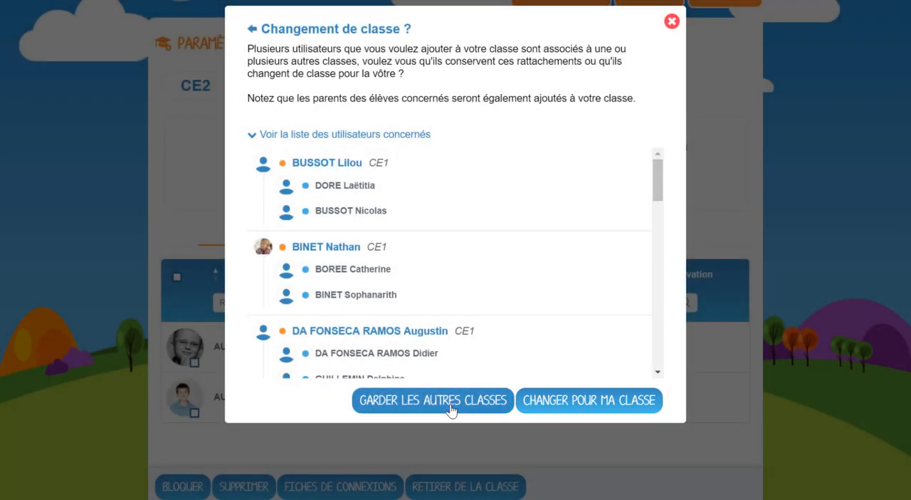
left_click(450, 402)
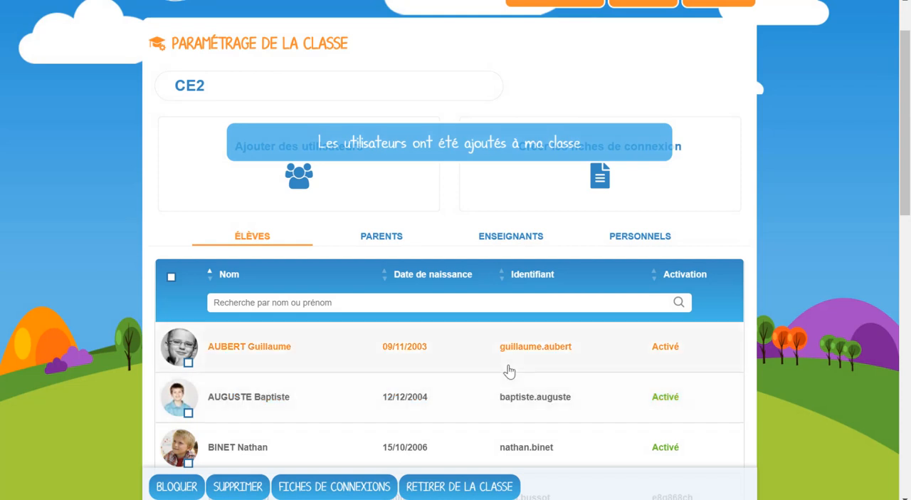
- Open the form for creating a new user in the CE2 class
scroll(508, 370, "down", 2)
scroll(508, 370, "up", 1)
scroll(508, 370, "up", 1)
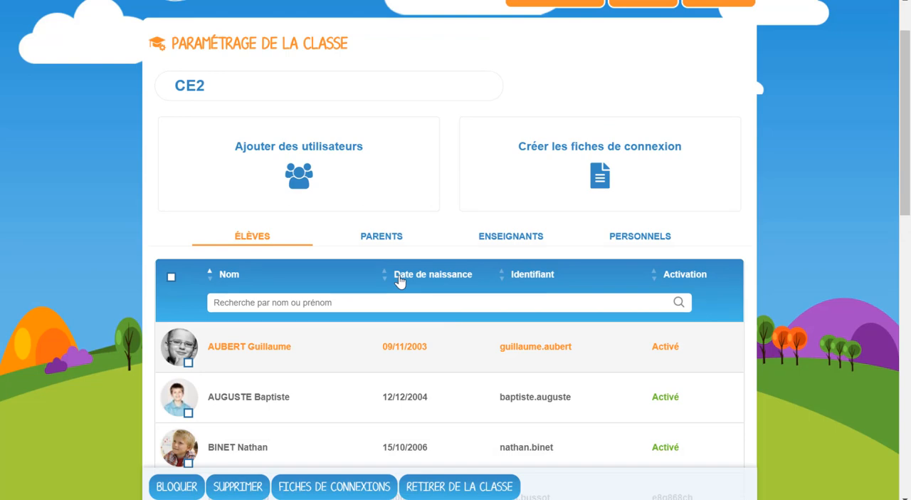
left_click(357, 159)
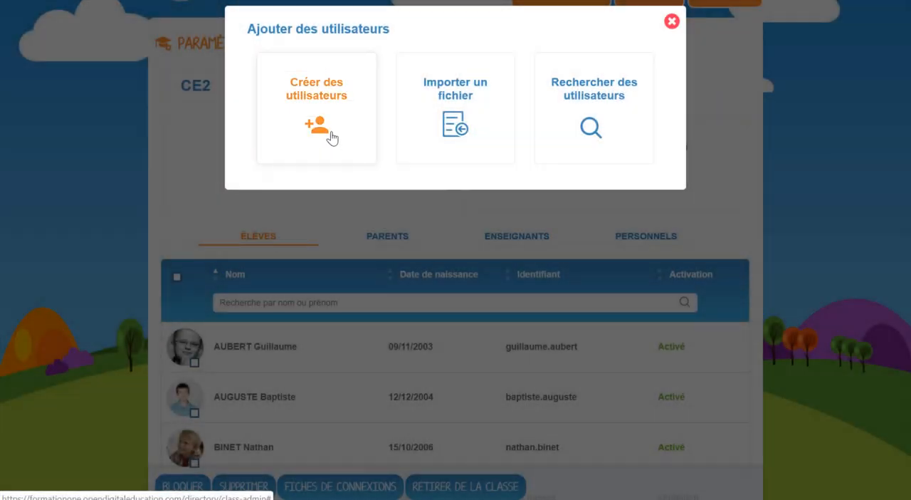
left_click(332, 137)
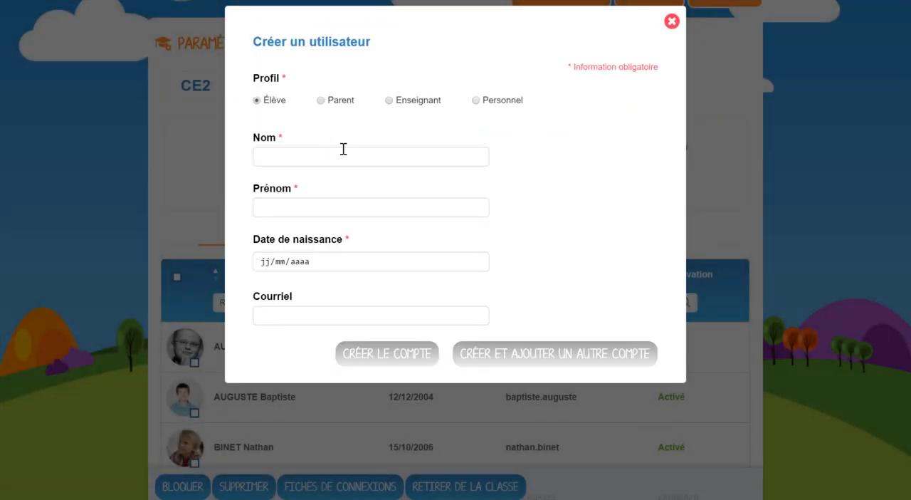
- Fill in the new student's last name, first name and date of birth under the Élève profile
left_click(341, 148)
key("Tab")
key("Tab")
type("091122")
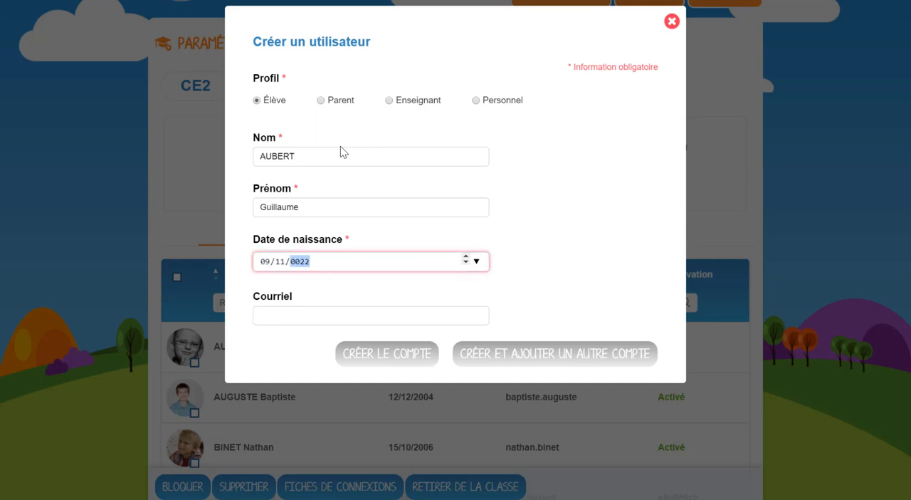
type("2003")
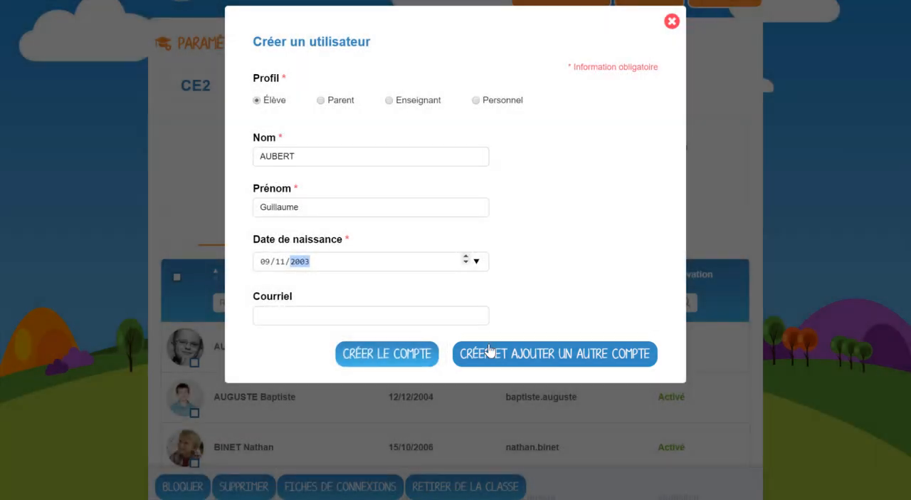
- Create the account as a new user despite the possible duplicate, and close the creation form
left_click(488, 350)
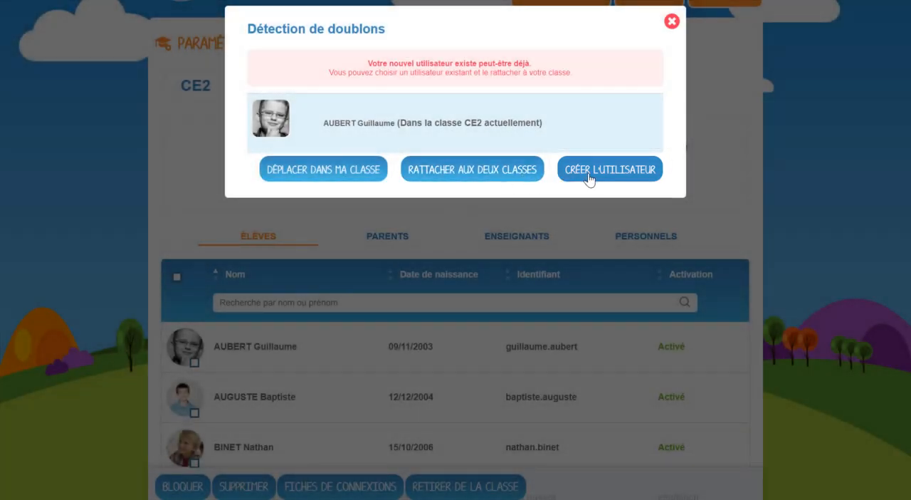
left_click(589, 173)
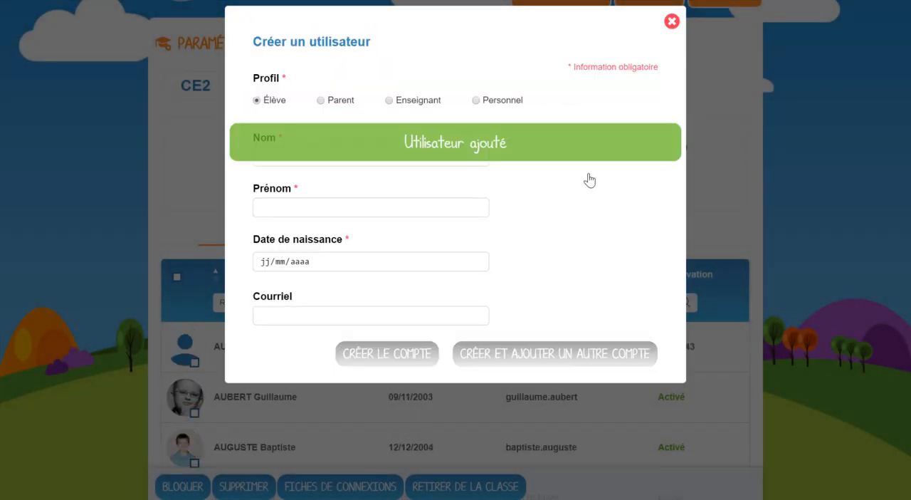
left_click(671, 21)
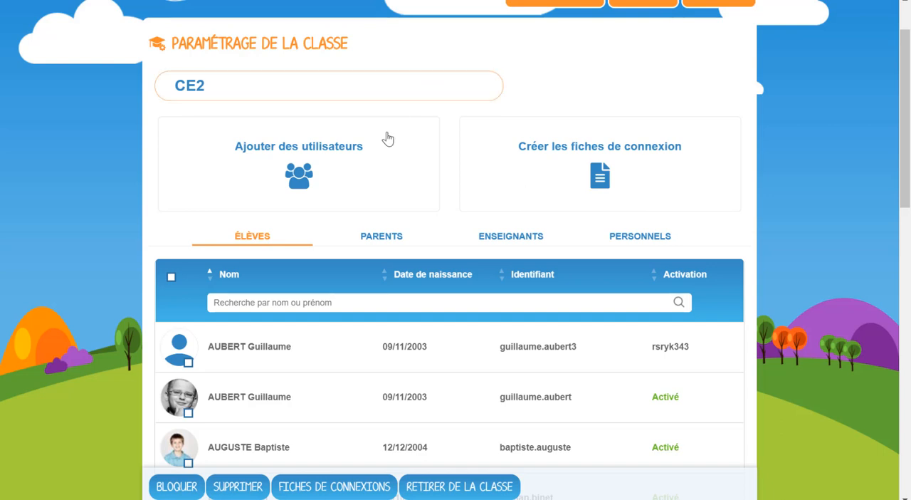
- Import the student file "fichier élève.csv" from Documents into the class and review the student list
left_click(378, 162)
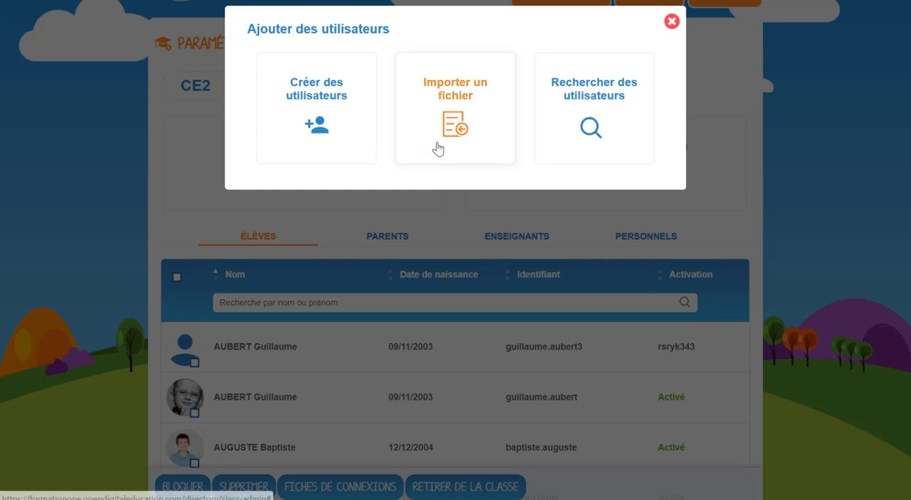
left_click(437, 147)
left_click(403, 146)
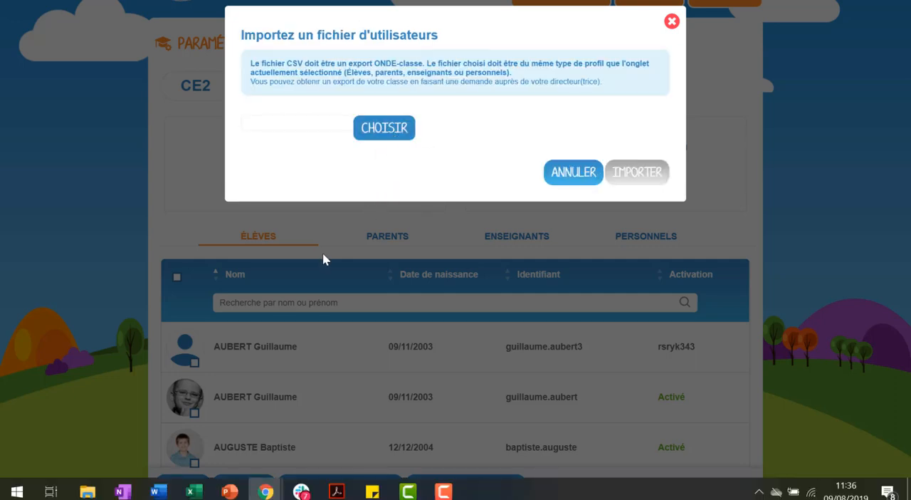
scroll(213, 214, "down", 1)
left_click(192, 235)
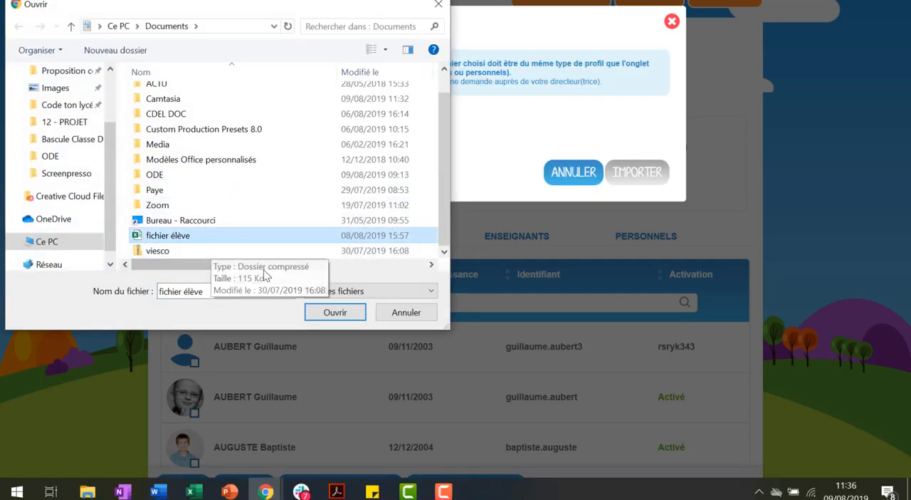
left_click(332, 314)
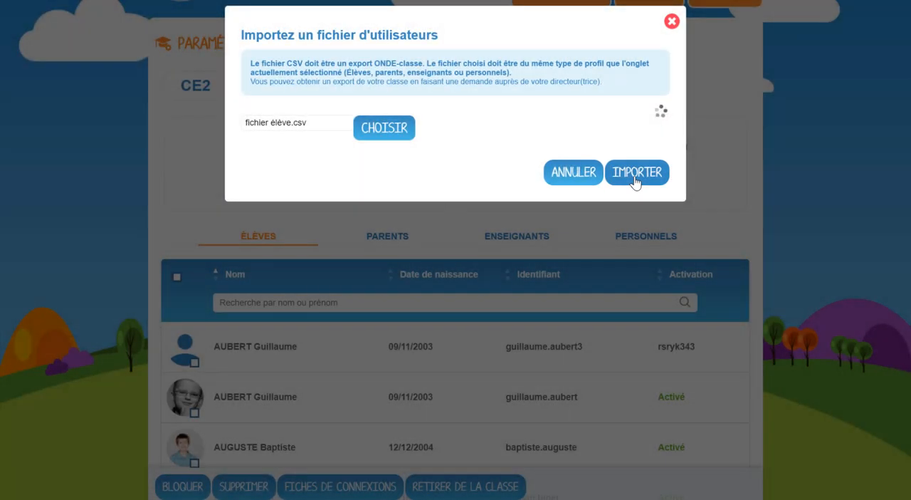
left_click(637, 178)
scroll(854, 198, "down", 8)
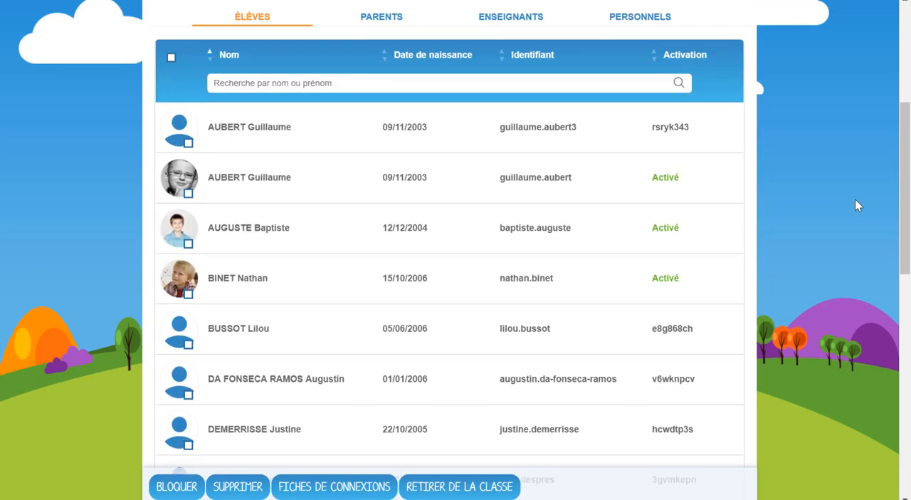
scroll(854, 199, "down", 1)
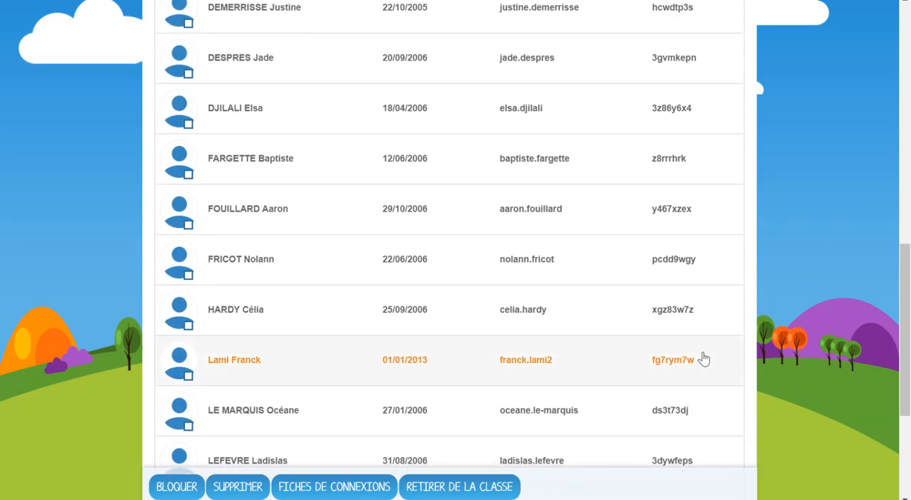
left_click_drag(904, 363, 890, 133)
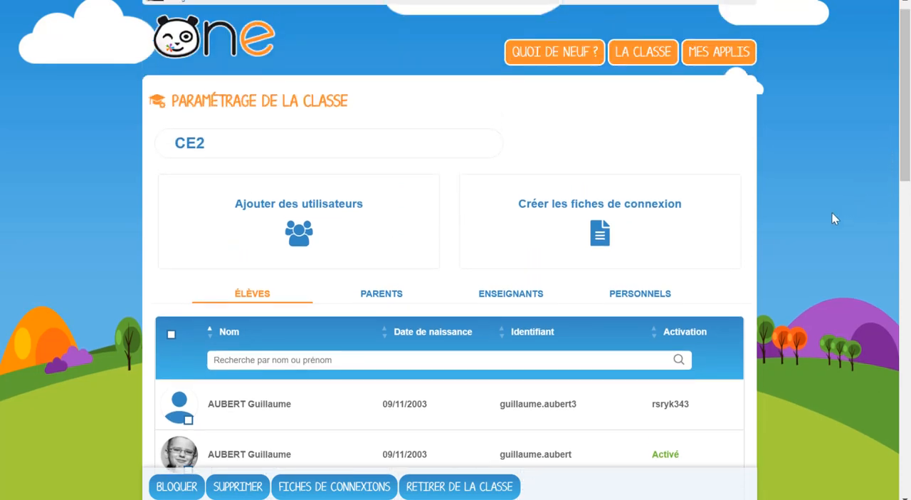